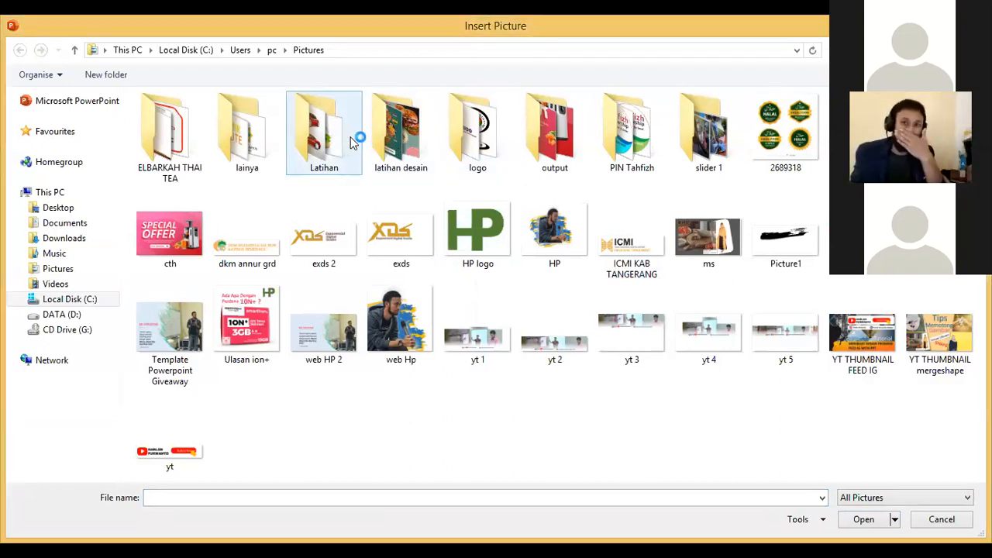
Step: Insert the delicious-cheeseburger_1232-503 picture from the Latihan folder and enlarge it to about the slide's full width
double_click(363, 143)
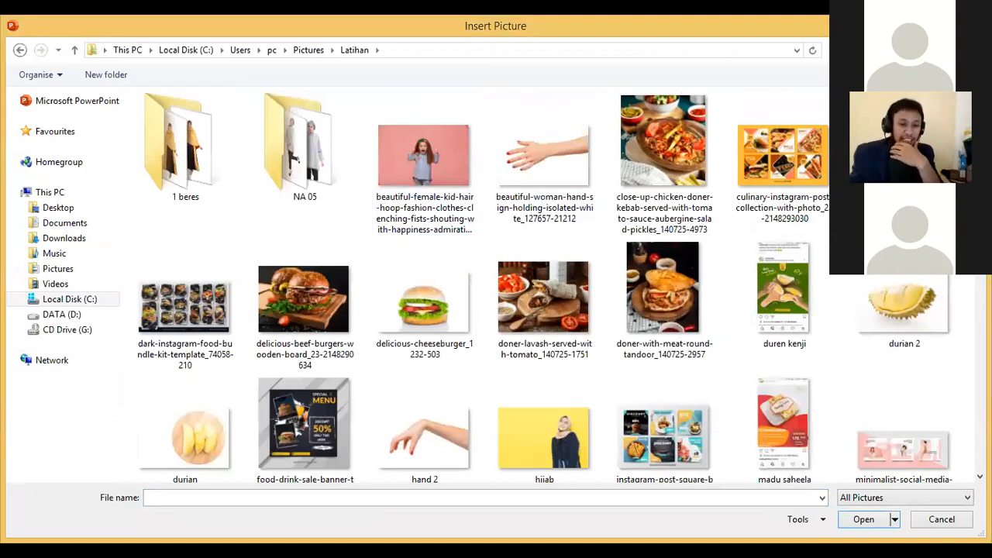
scroll(296, 133, "down", 1)
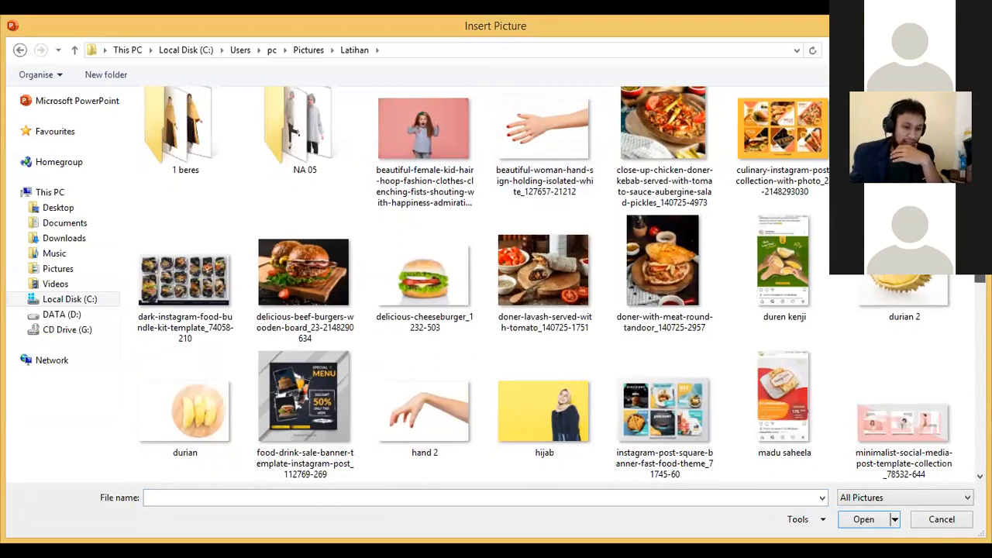
scroll(297, 133, "down", 3)
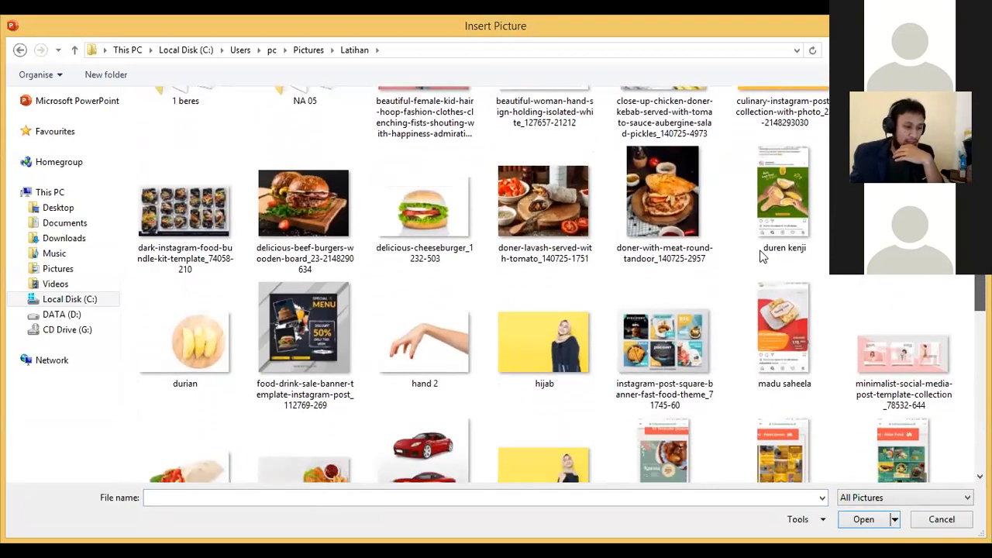
left_click(403, 224)
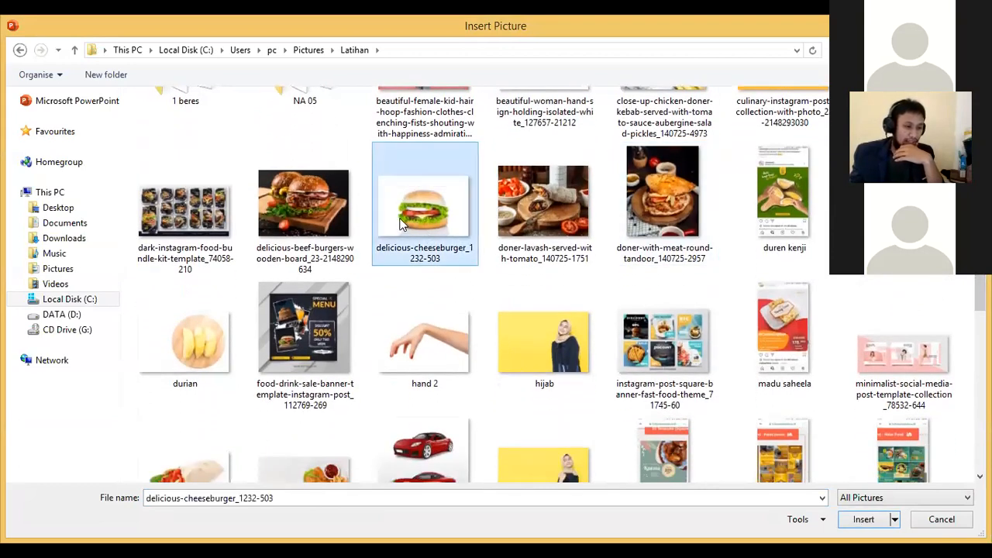
double_click(402, 224)
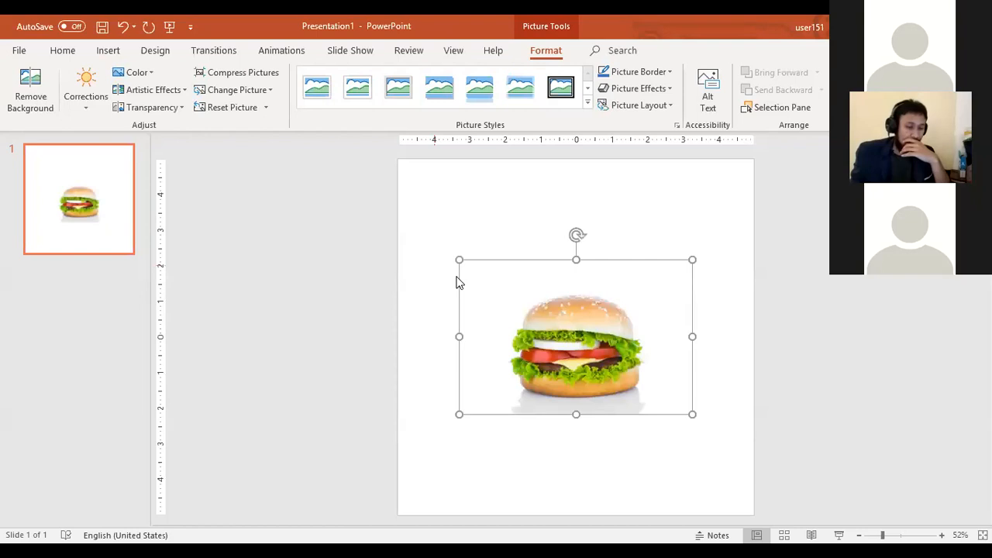
left_click_drag(459, 260, 558, 268)
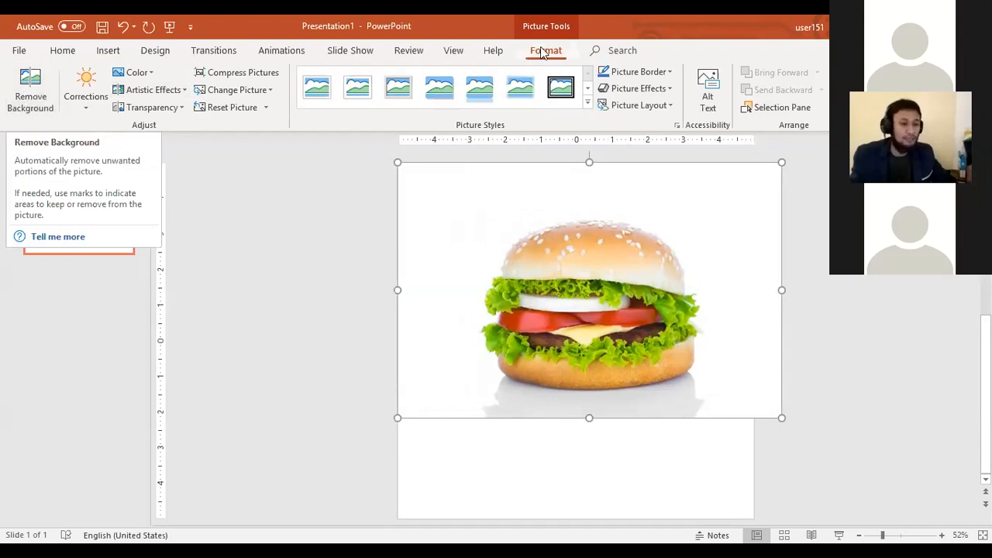
Step: Remove the burger picture's background, marking the white onion slice and the top bun's edge to keep, and centre the picture horizontally on the slide
left_click(29, 87)
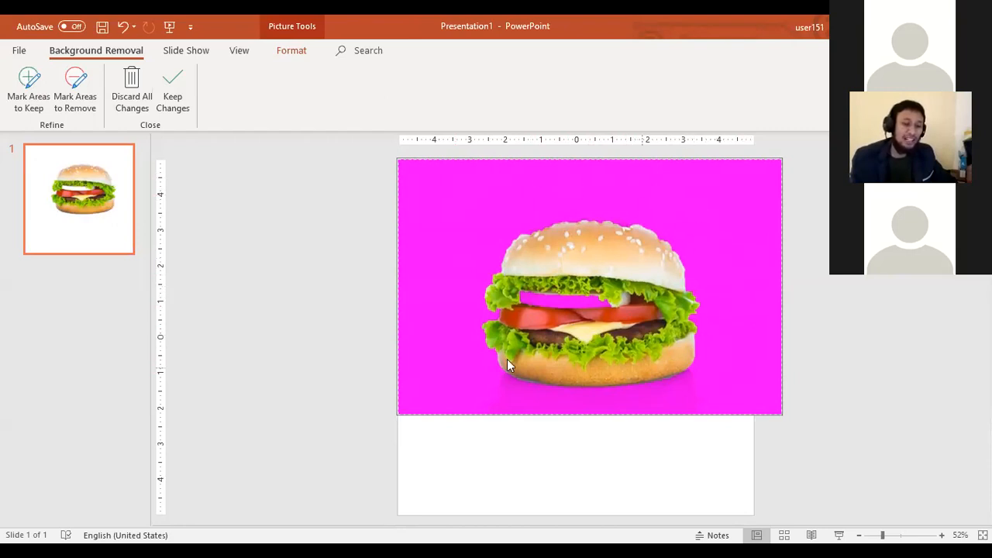
left_click(27, 84)
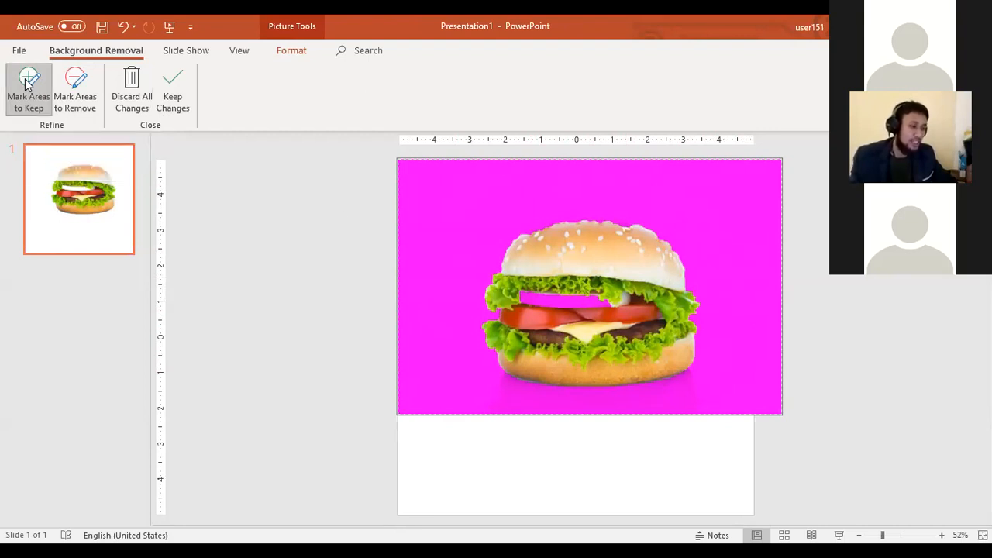
left_click(540, 290)
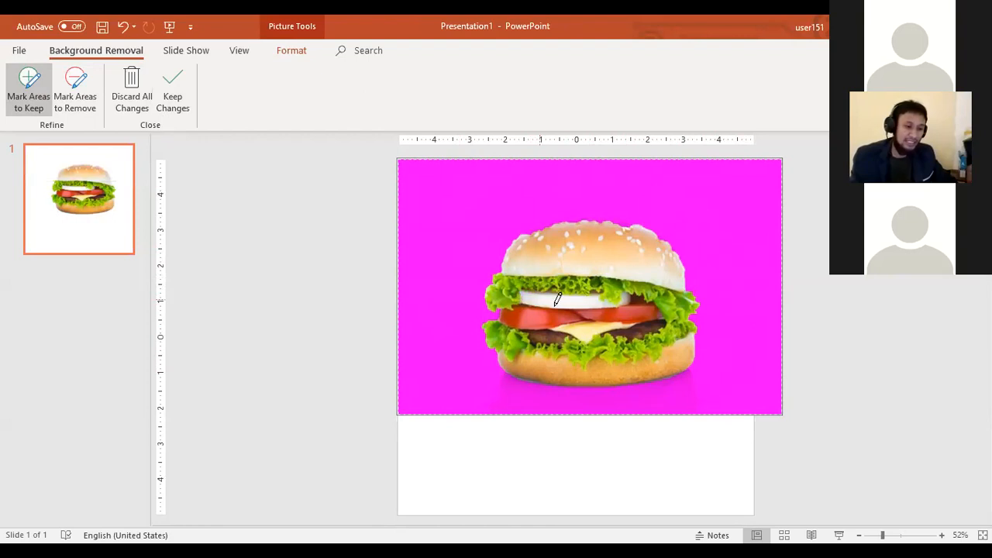
left_click(623, 223)
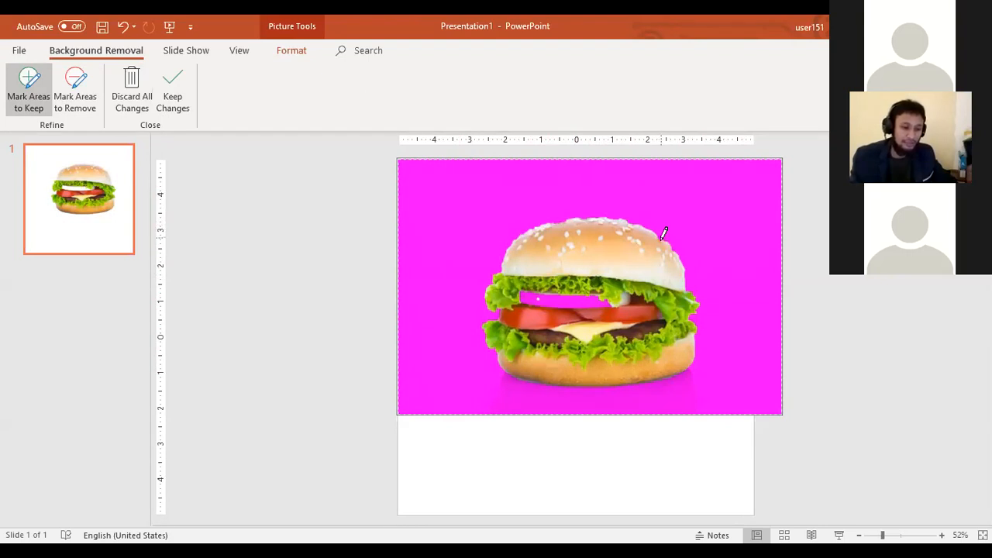
left_click(600, 296)
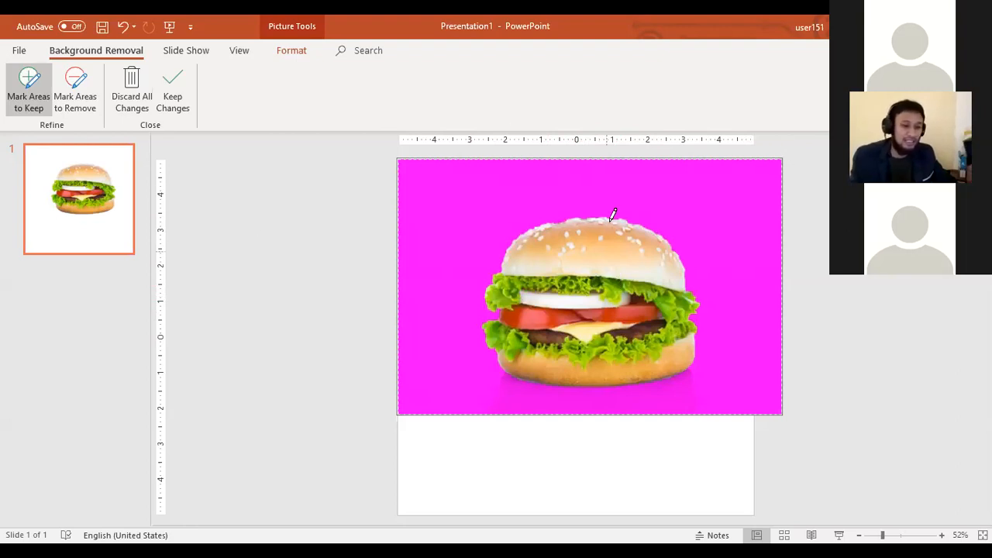
left_click(338, 252)
left_click_drag(683, 282, 599, 267)
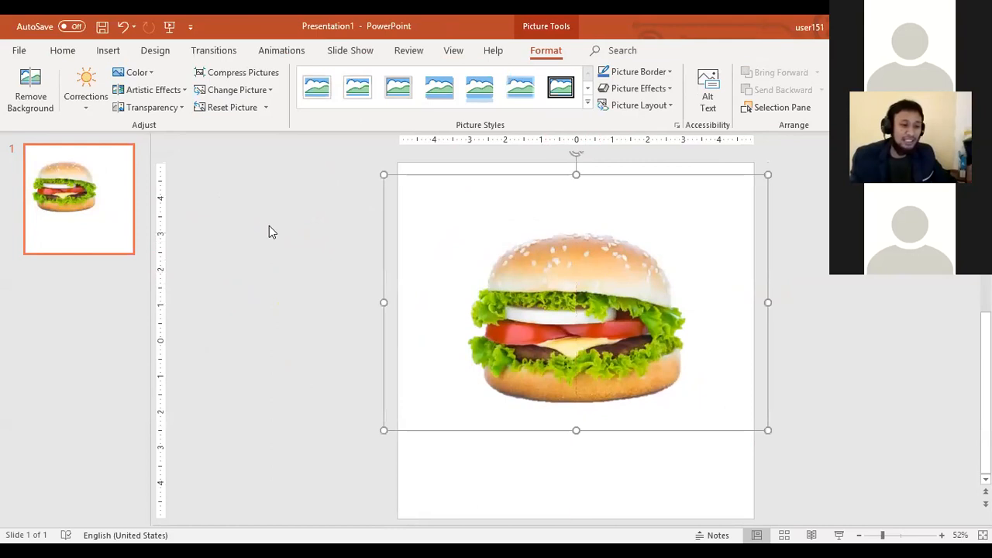
left_click(269, 230)
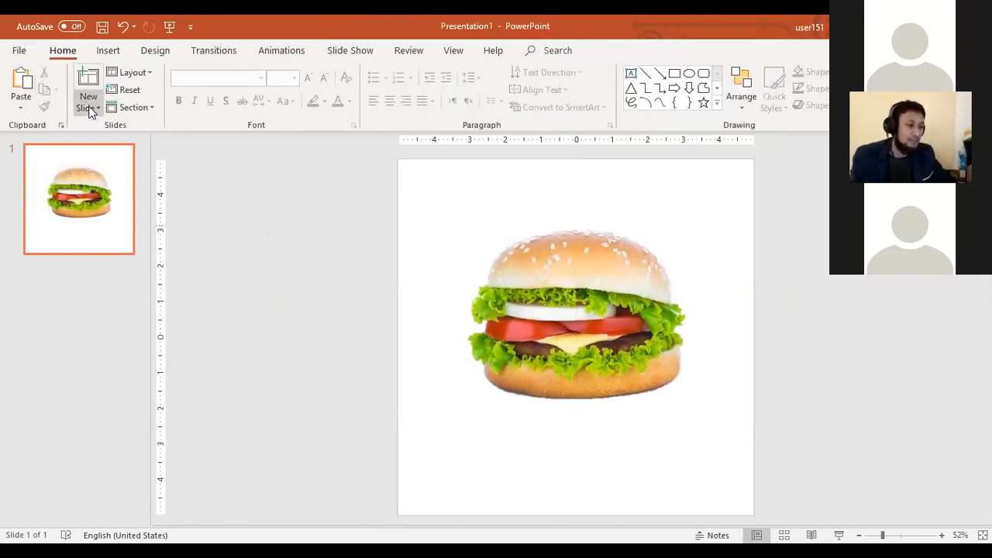
Step: Add a slide with the Blank layout and insert the second picture of the woman from the 1 beres folder
left_click(90, 111)
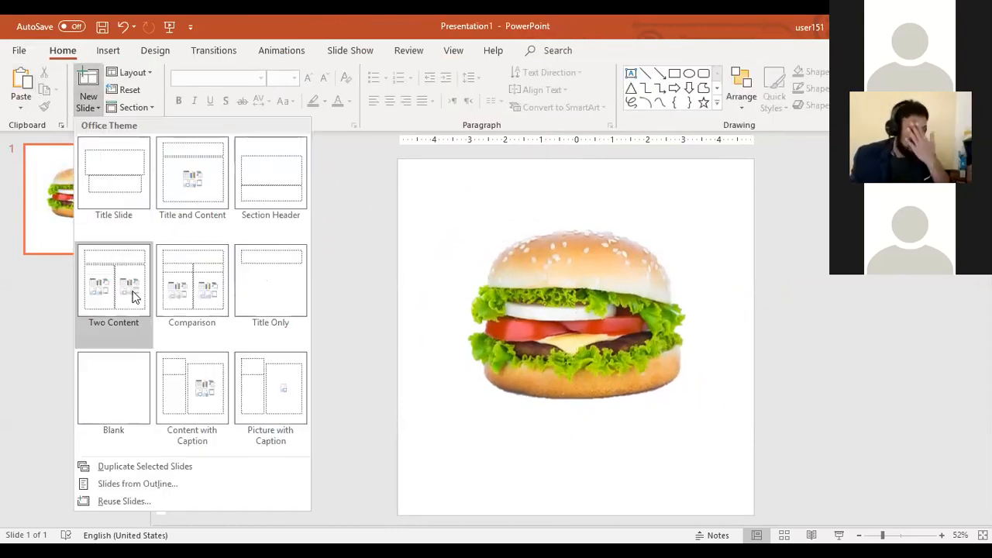
left_click(126, 382)
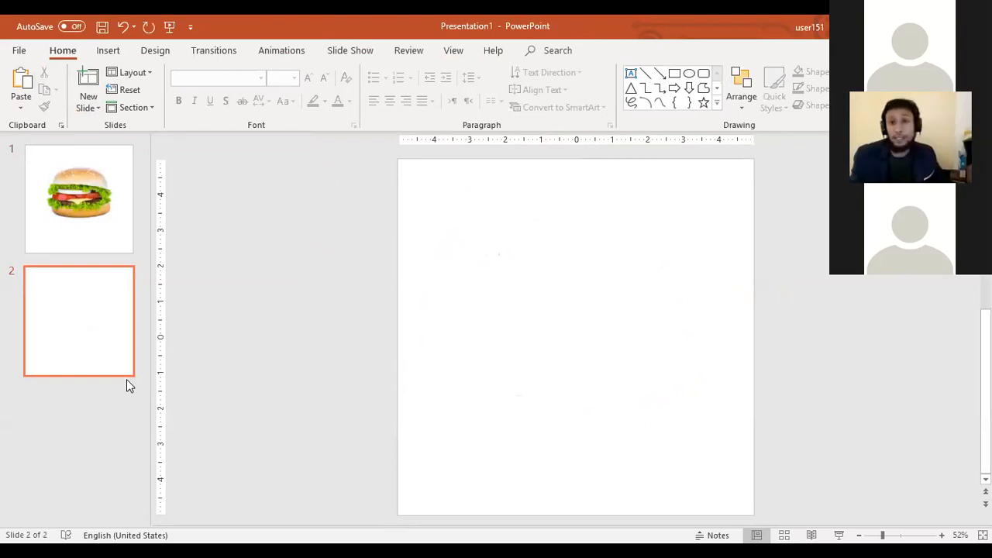
left_click(108, 49)
left_click(104, 92)
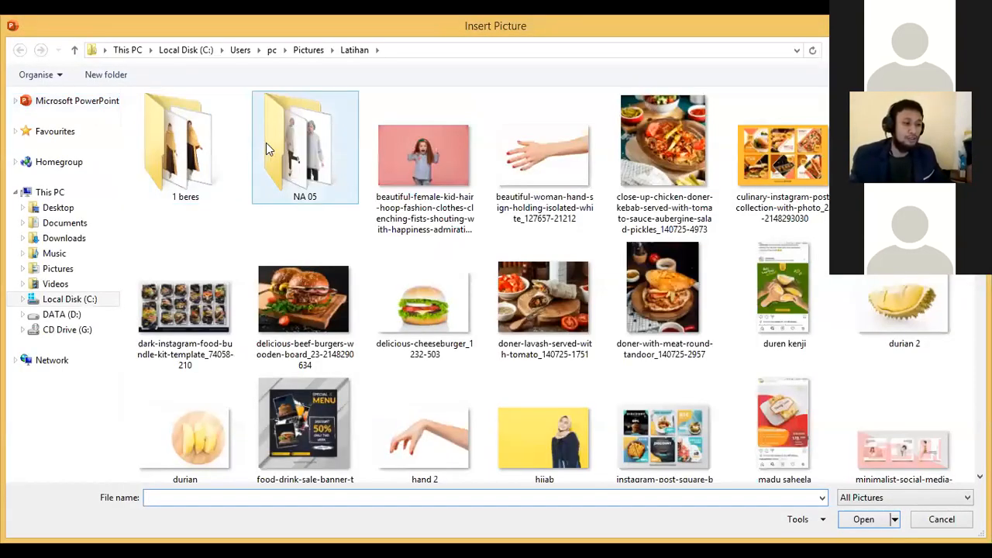
left_click(197, 140)
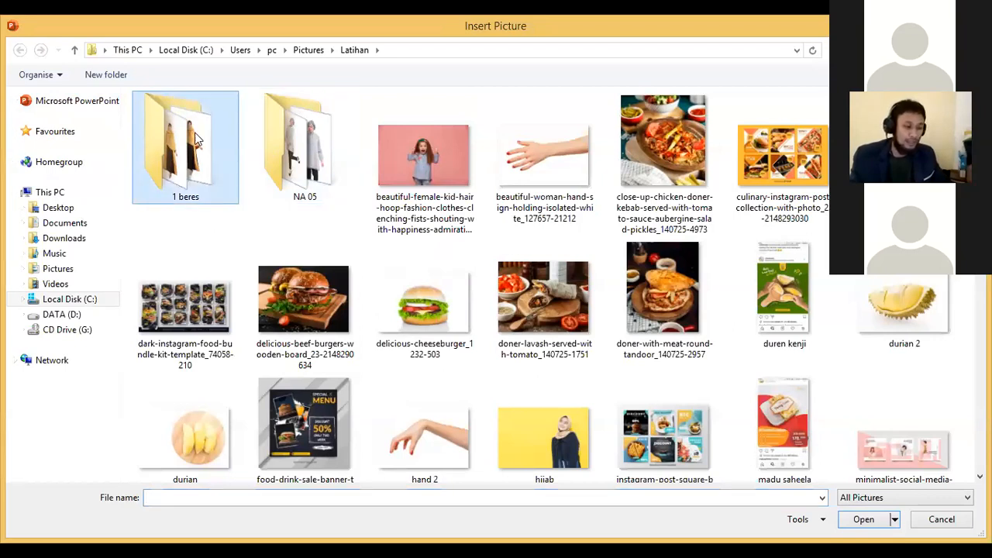
double_click(196, 140)
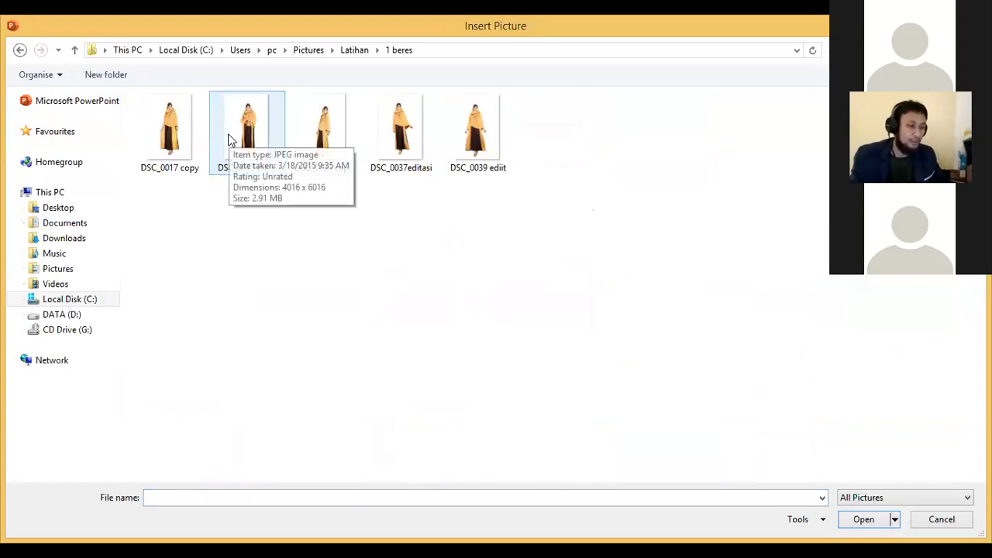
double_click(230, 140)
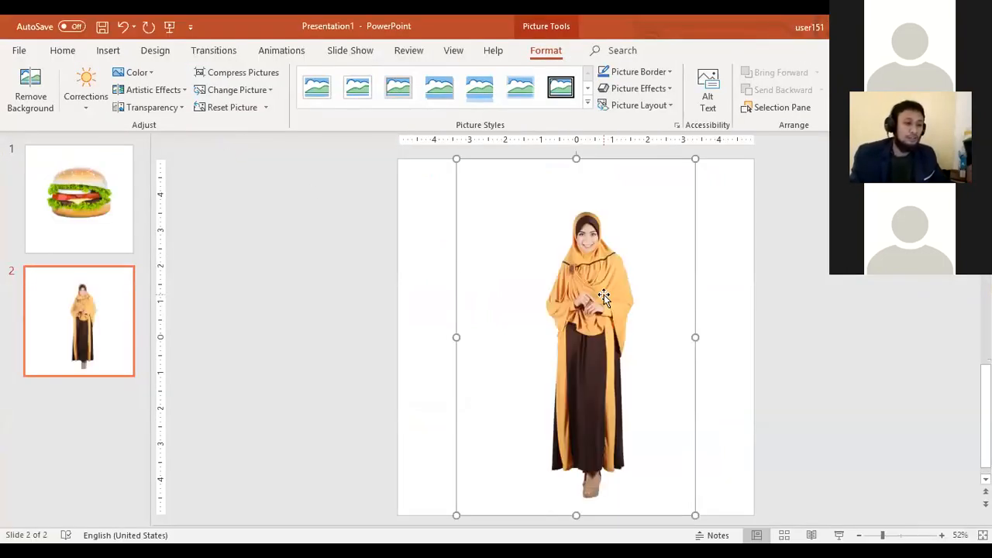
Step: Trace a closed freeform shape around the woman's outline, from her head down to a straight edge across the lower dress
scroll(603, 297, "up", 2)
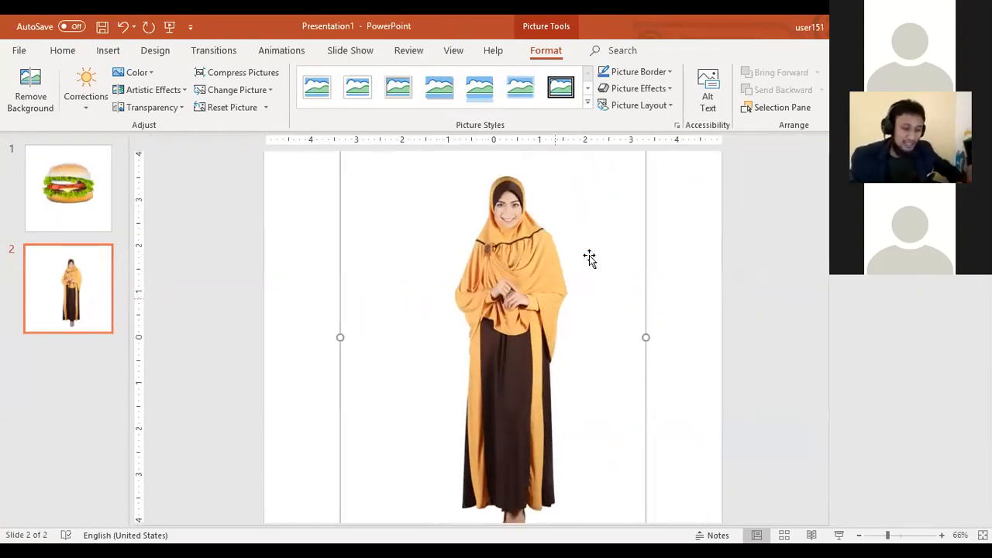
scroll(546, 299, "up", 1)
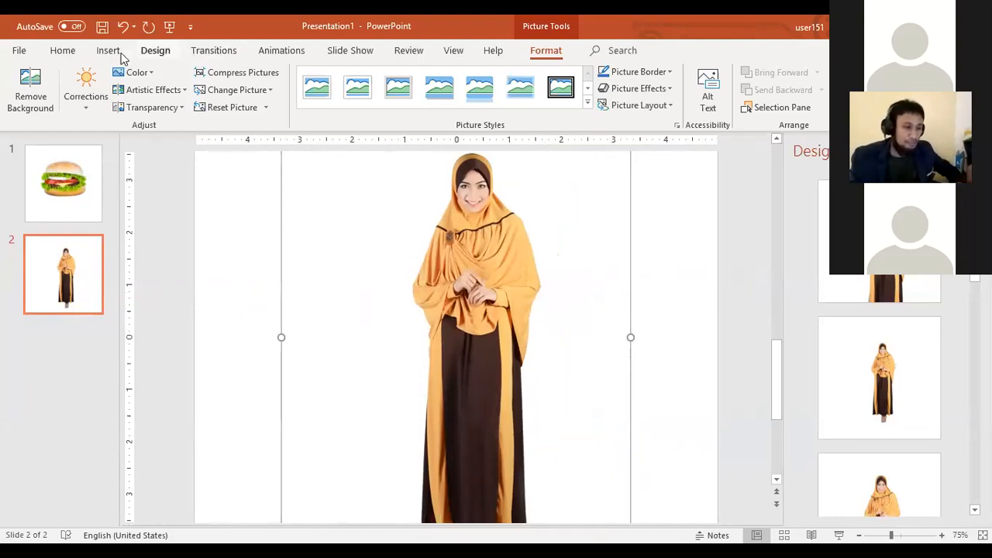
left_click(108, 51)
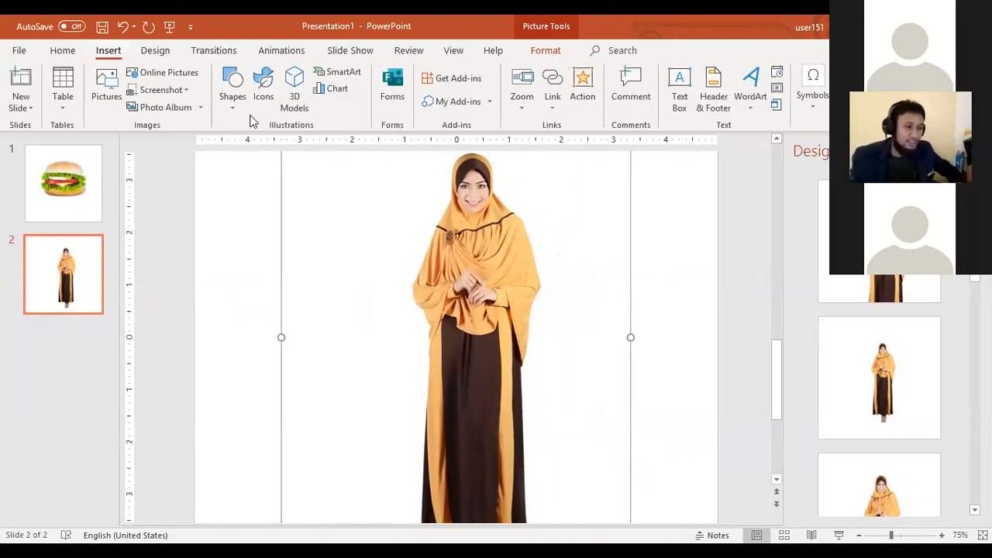
left_click(230, 92)
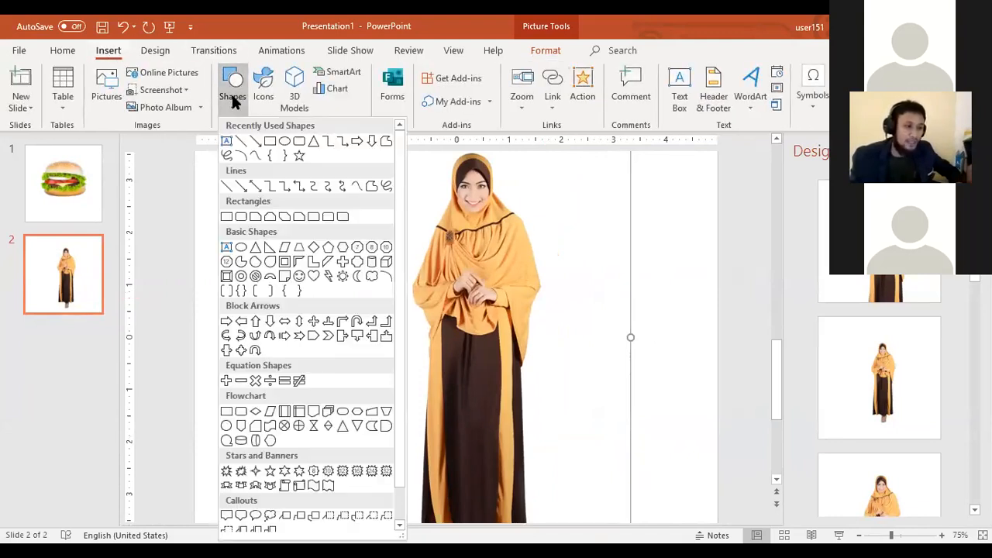
left_click(371, 187)
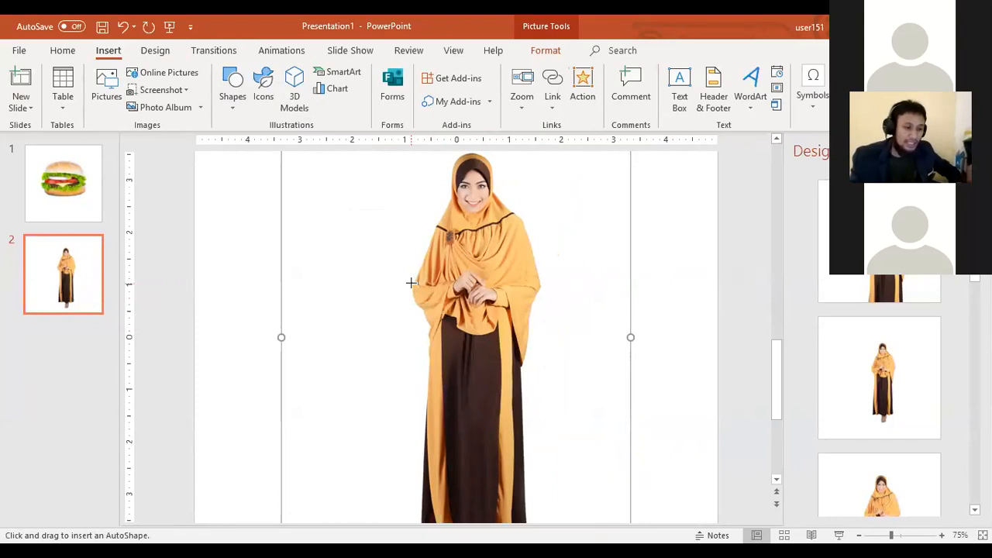
left_click(411, 283)
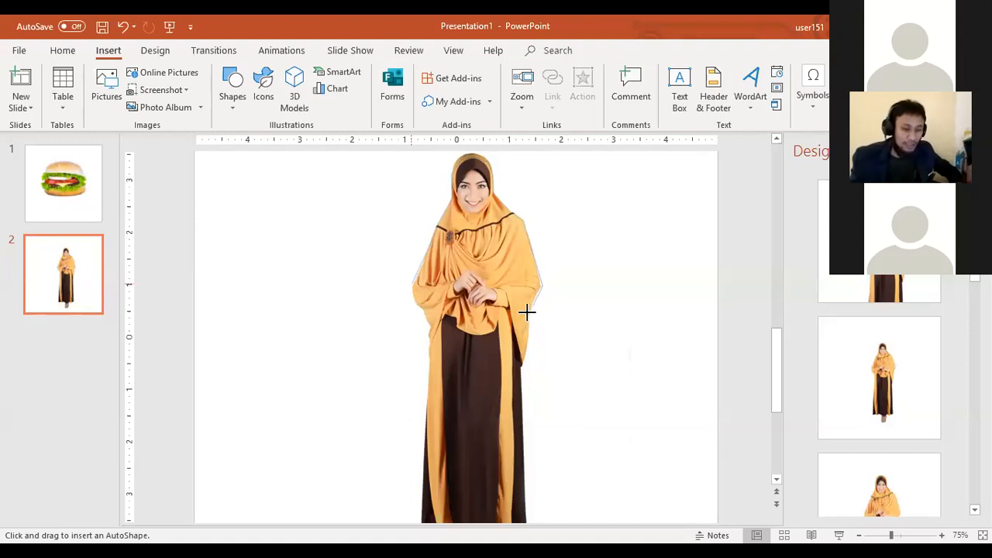
left_click(521, 365)
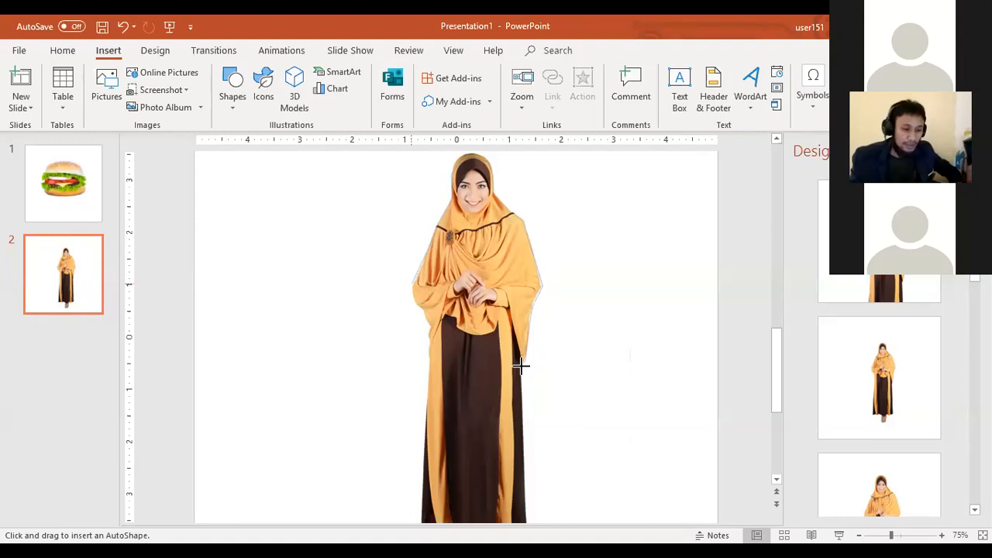
left_click(524, 430)
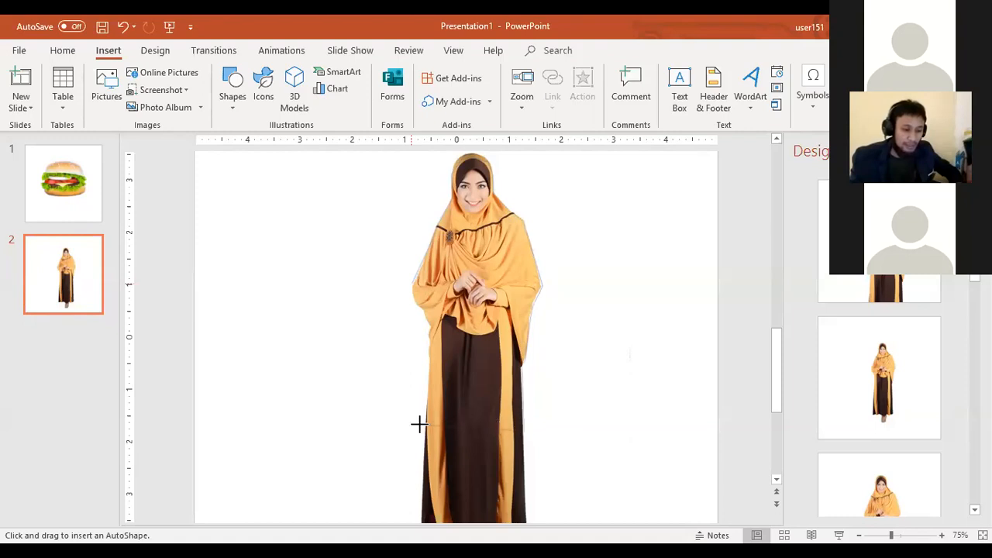
left_click(424, 428)
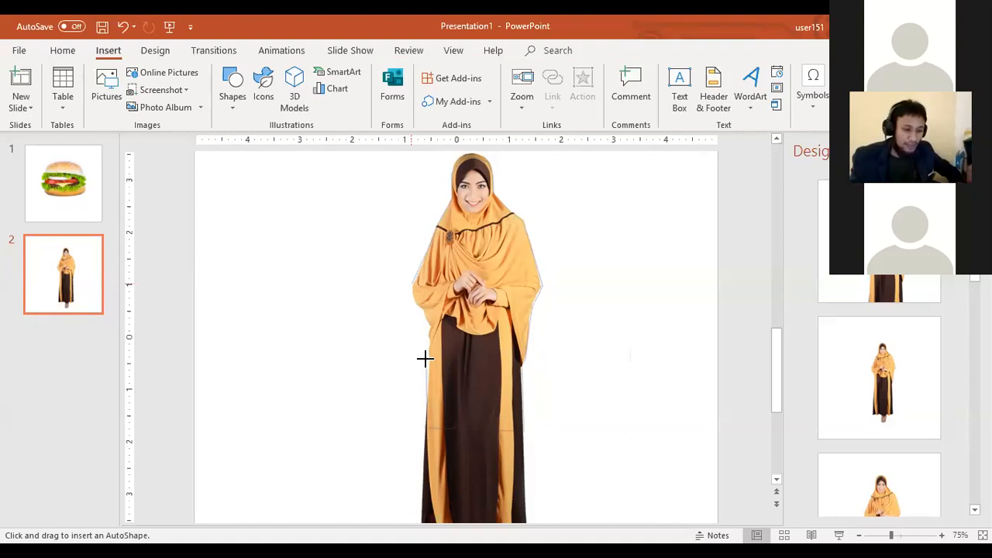
left_click(423, 315)
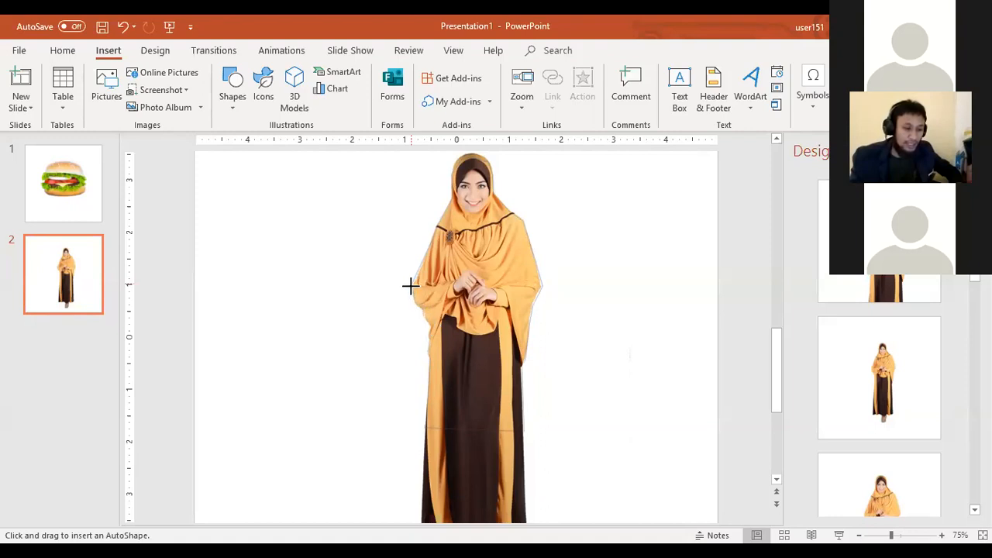
left_click(410, 284)
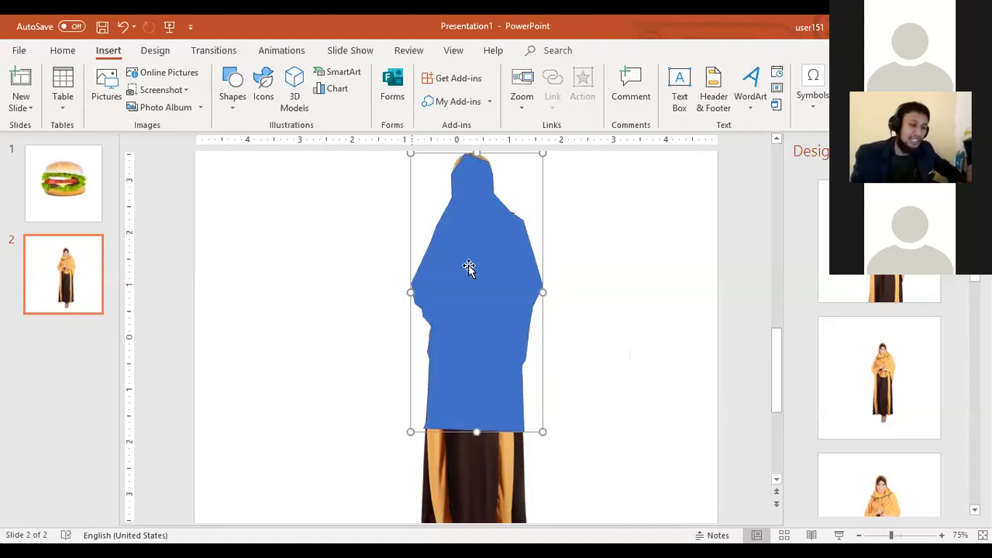
Step: Start editing the points of the freeform over the woman and select the point at the crown of her head
scroll(595, 283, "up", 1)
scroll(654, 295, "up", 5)
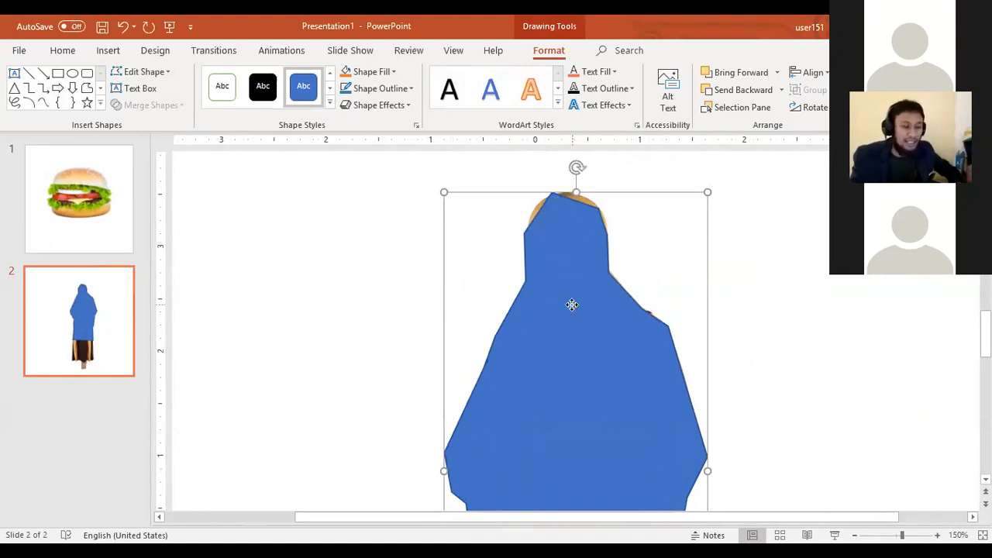
right_click(591, 329)
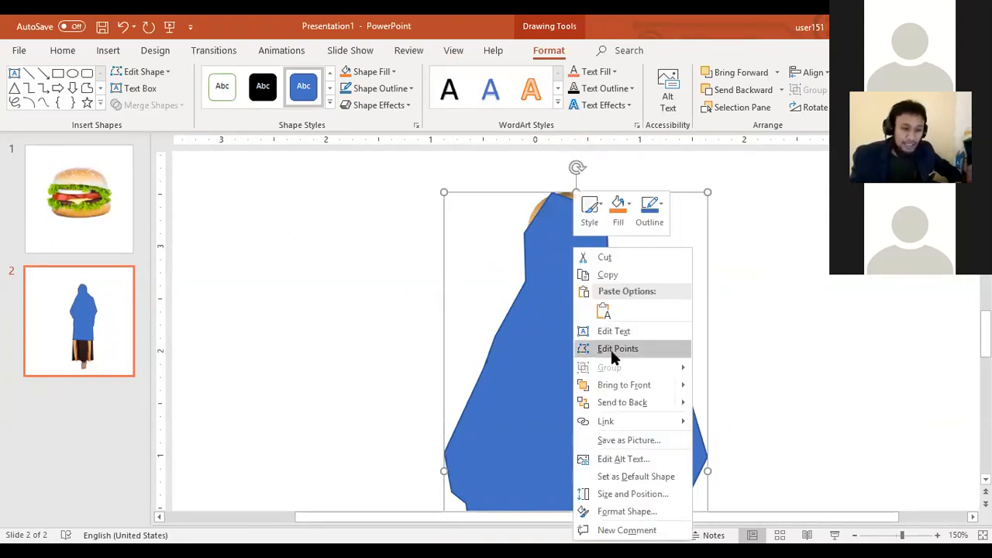
left_click(611, 350)
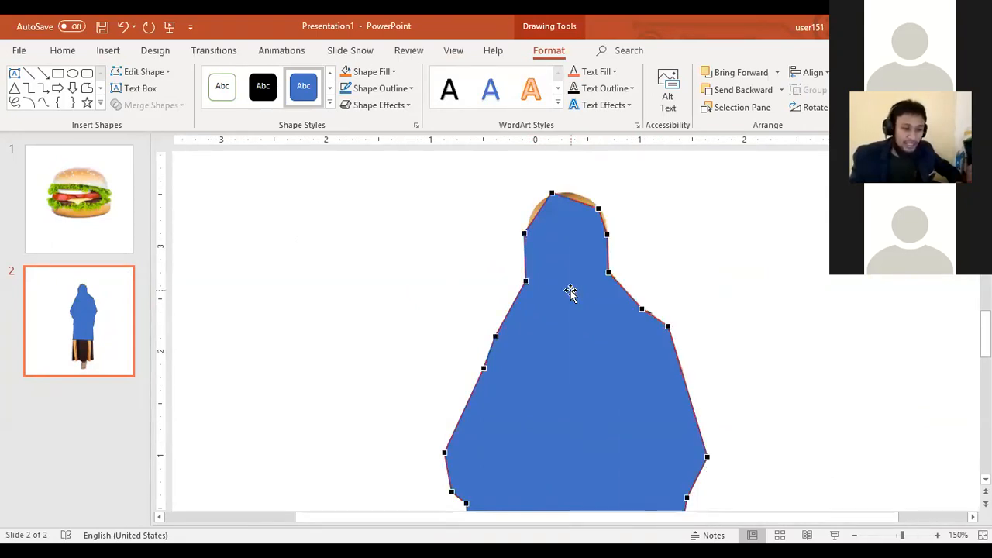
scroll(574, 297, "up", 10)
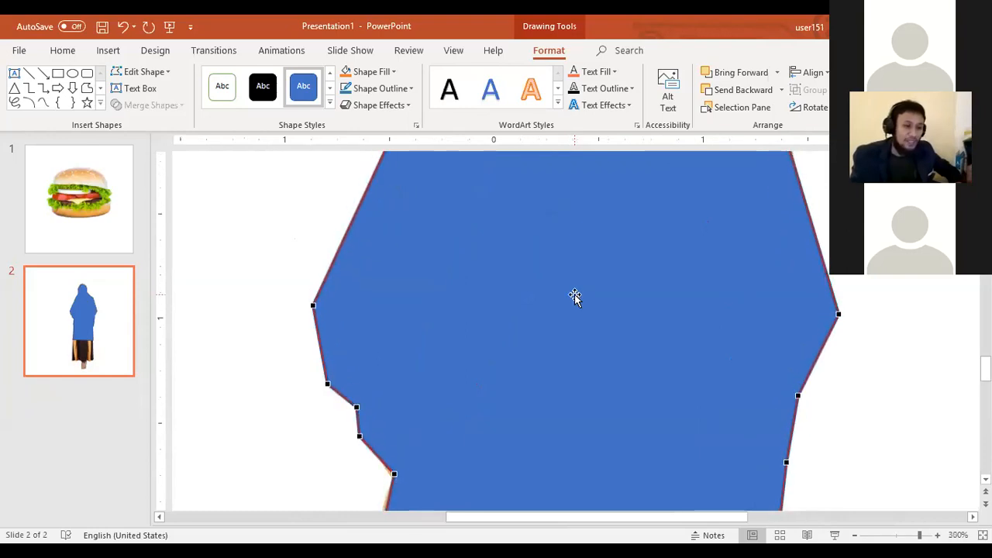
scroll(555, 309, "up", 4)
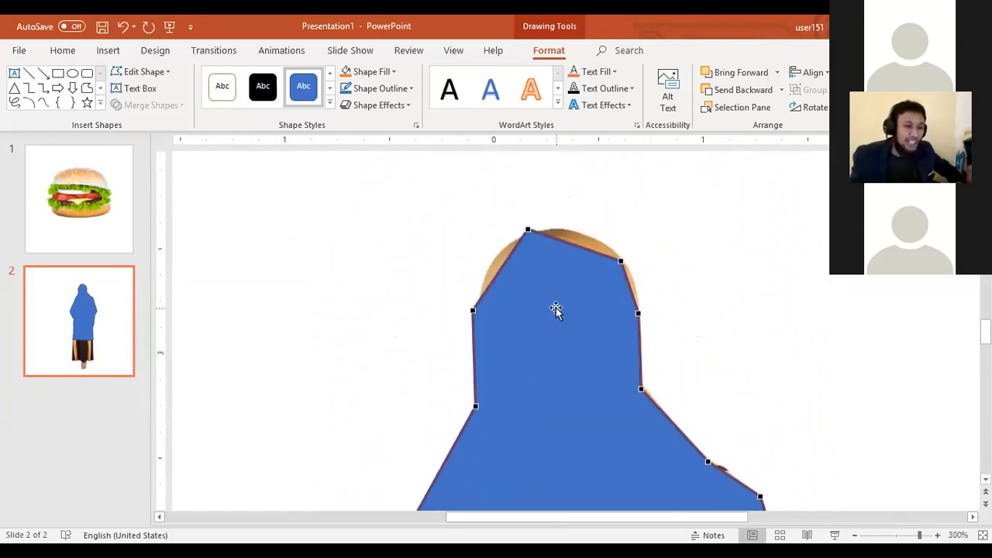
left_click(527, 246)
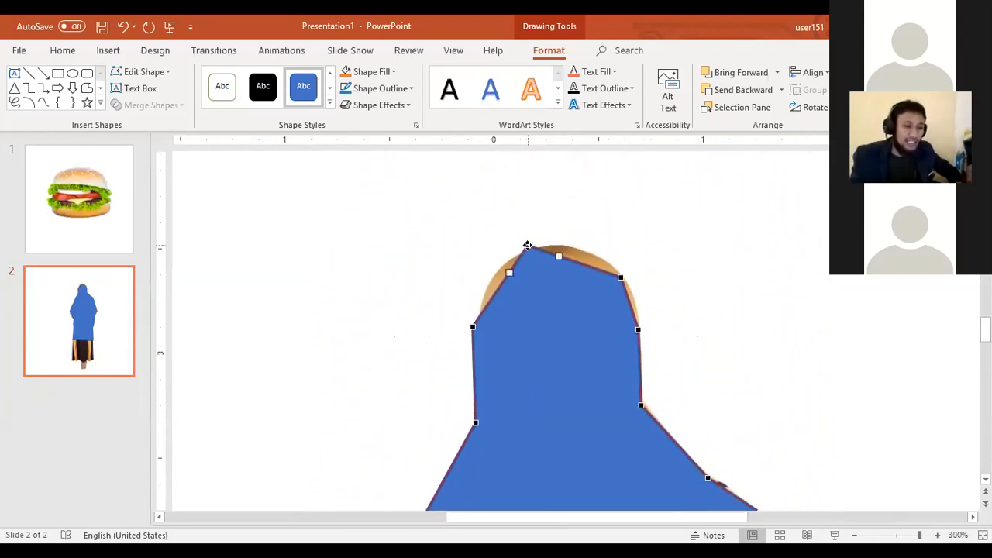
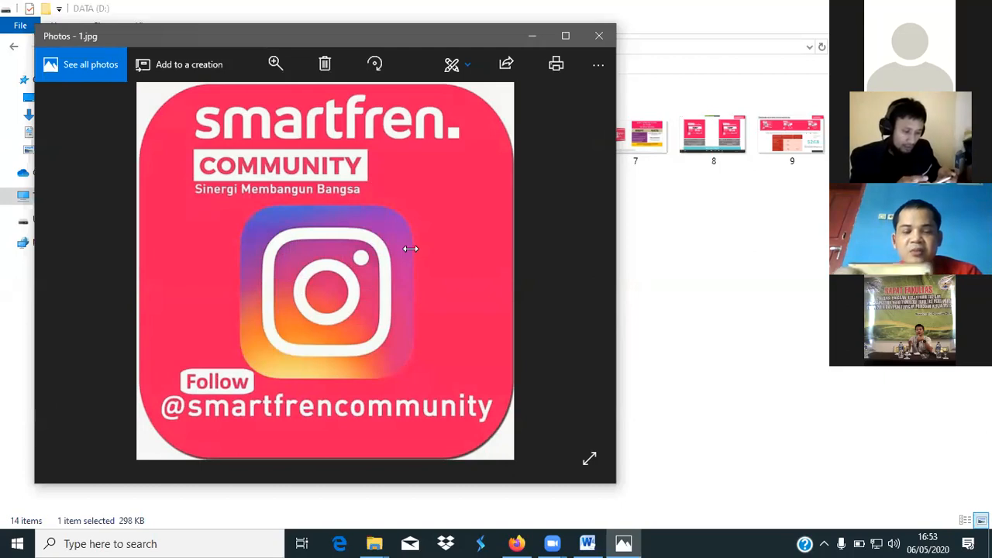
Step: Look through the pictures 1.jpg, 2.png and 3.jpg in the photo viewer and minimise it
key("Right")
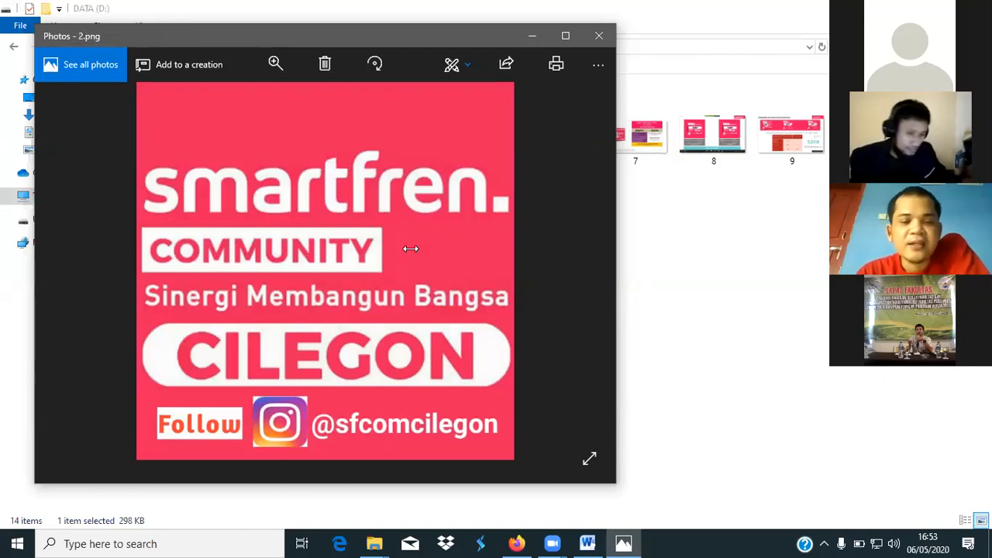
key("Right")
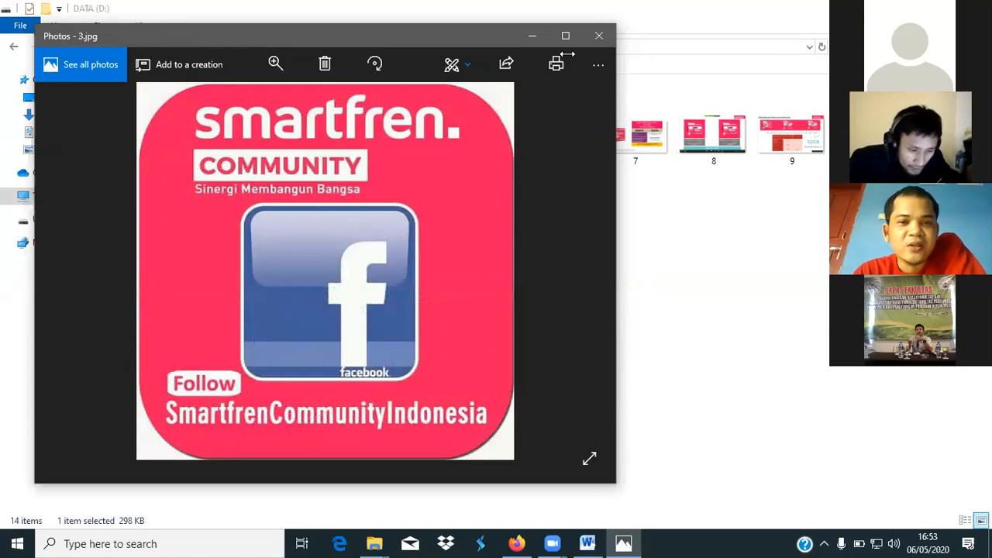
left_click(529, 36)
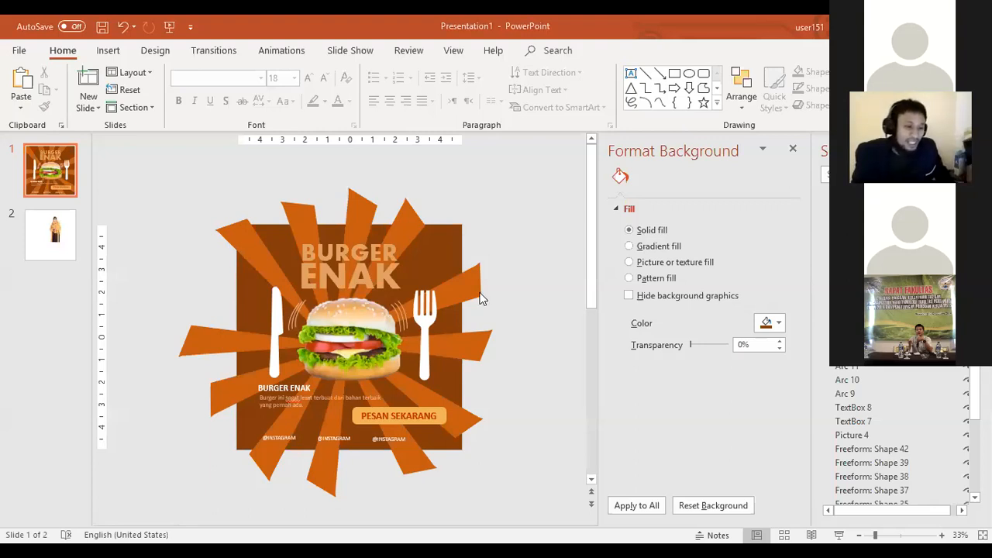
Step: Pull the poster's elements apart: move the burger past the slide's right edge, the fork to the centre and the ENAK text over the knife
left_click(349, 333)
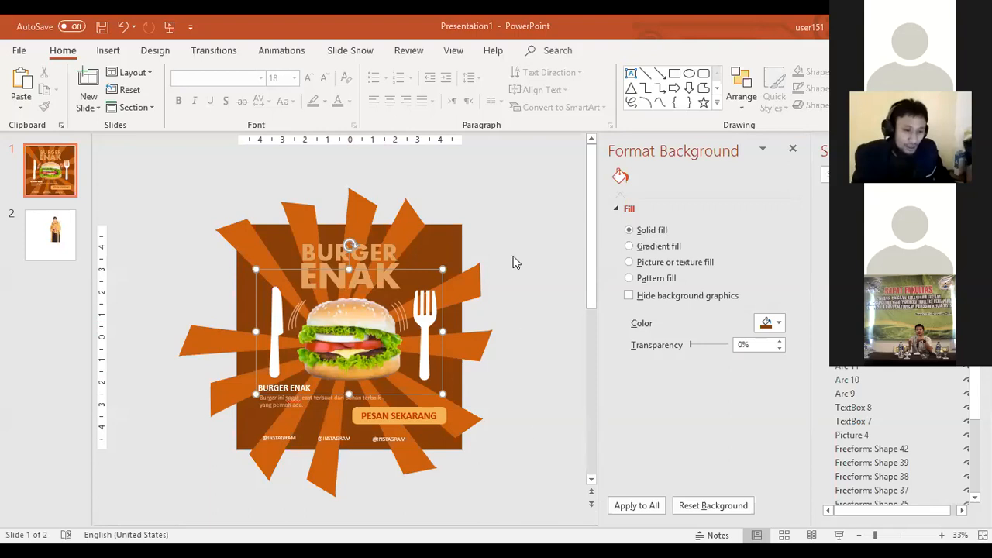
left_click(349, 333)
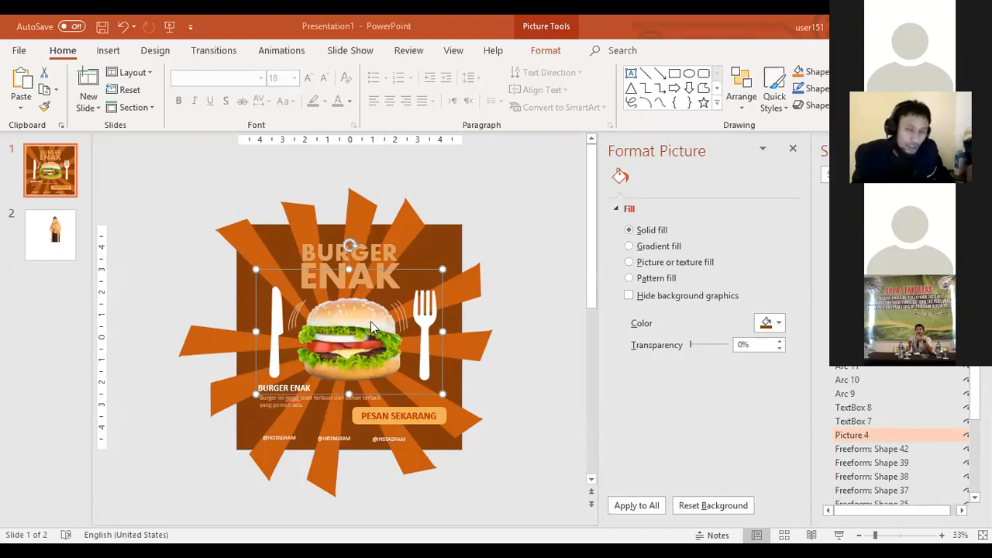
key("alt+Tab")
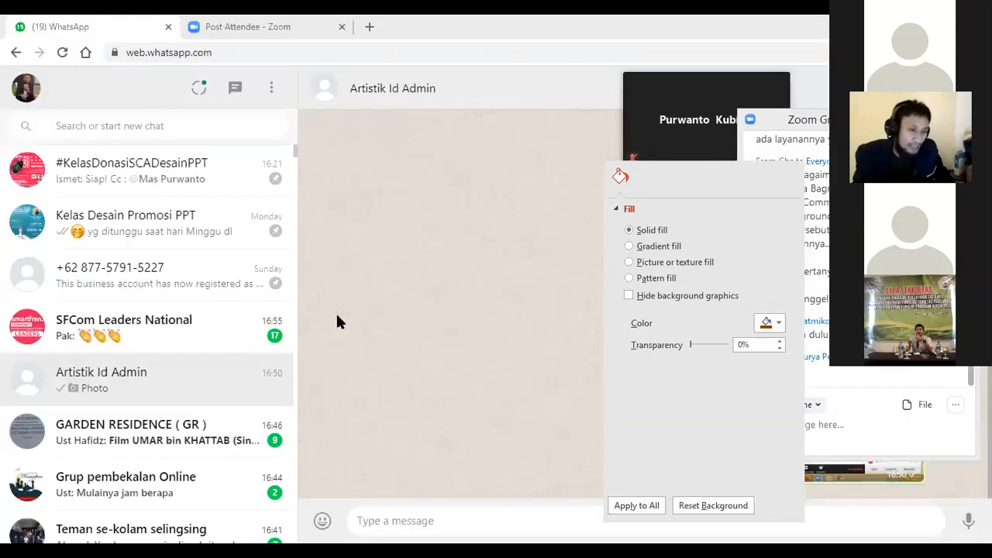
key("alt+Tab")
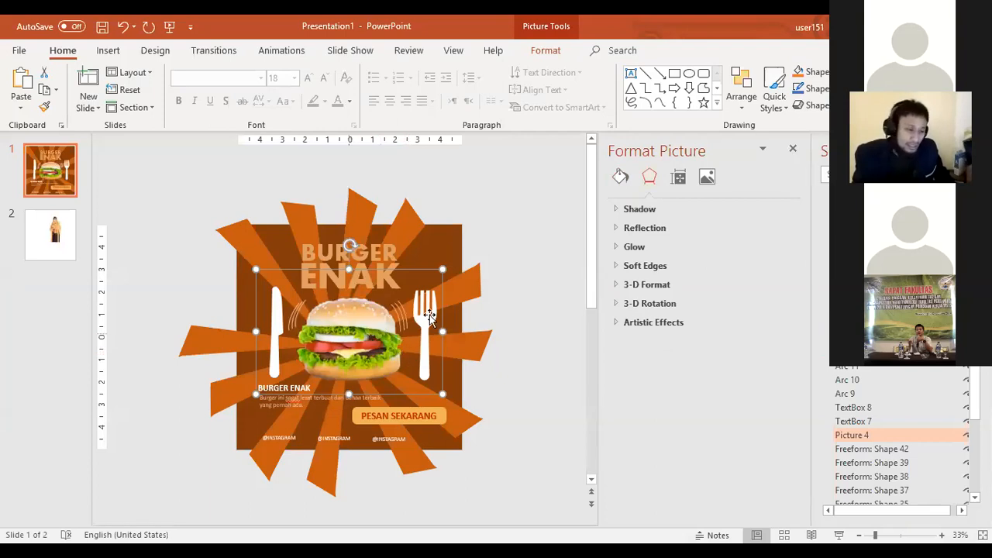
left_click_drag(337, 331, 451, 320)
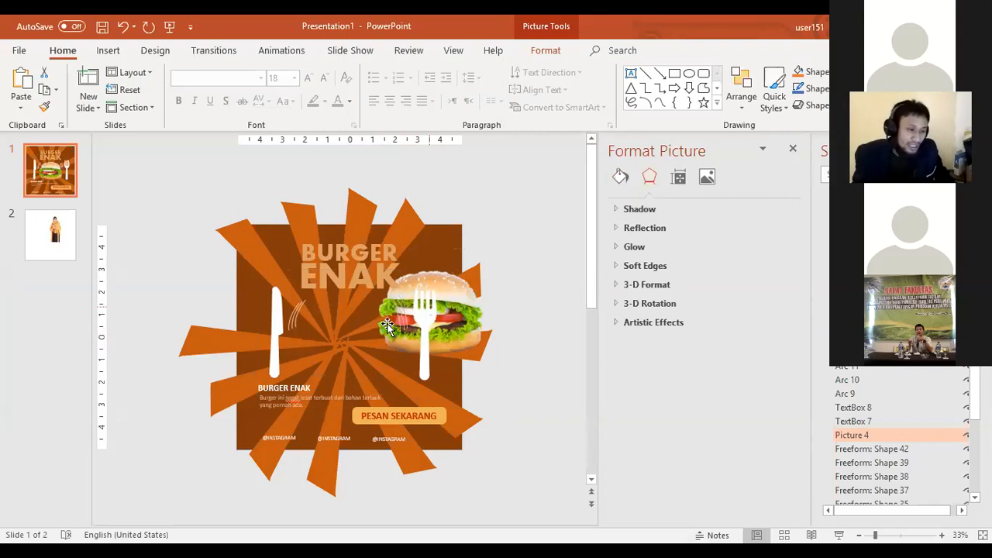
left_click(421, 282)
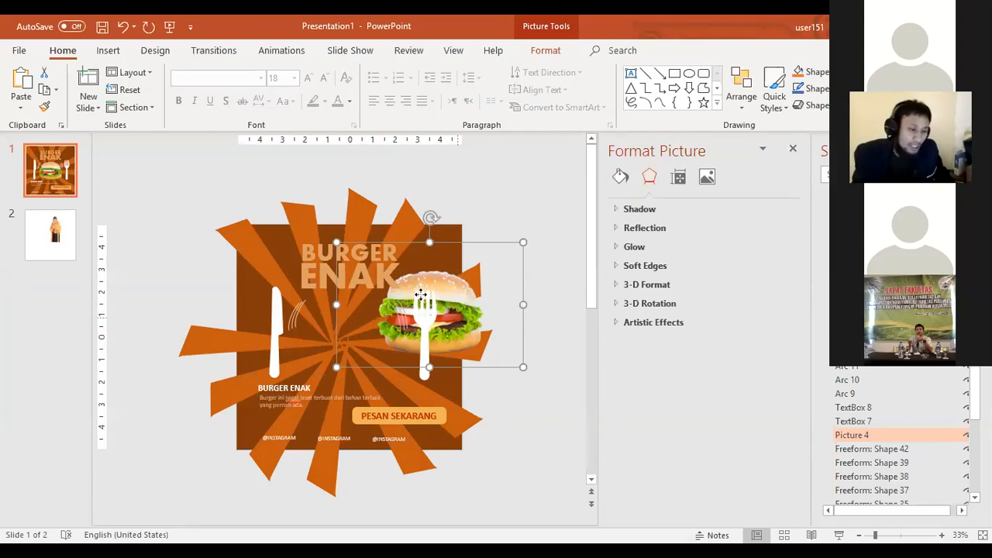
left_click_drag(421, 294, 334, 307)
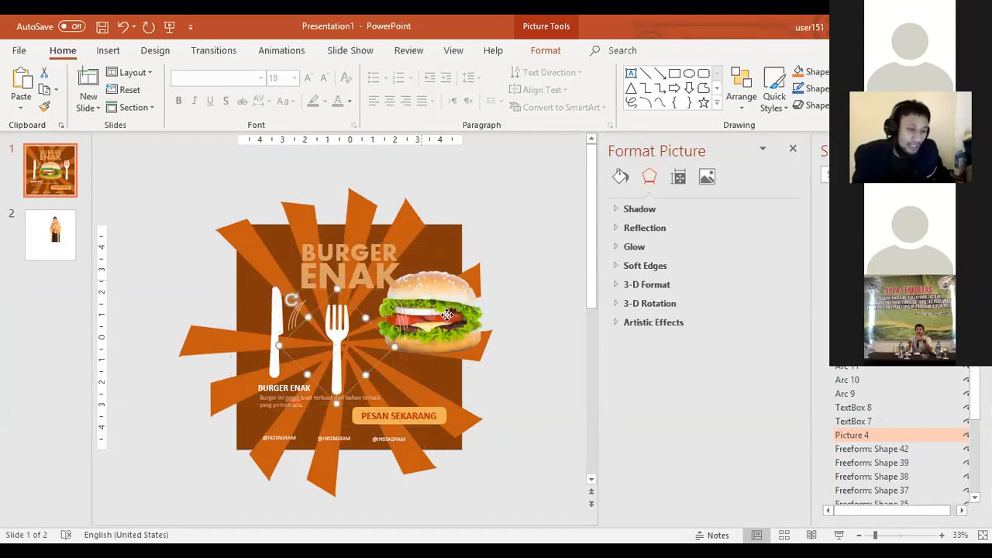
key("ctrl+z")
key("ctrl+z")
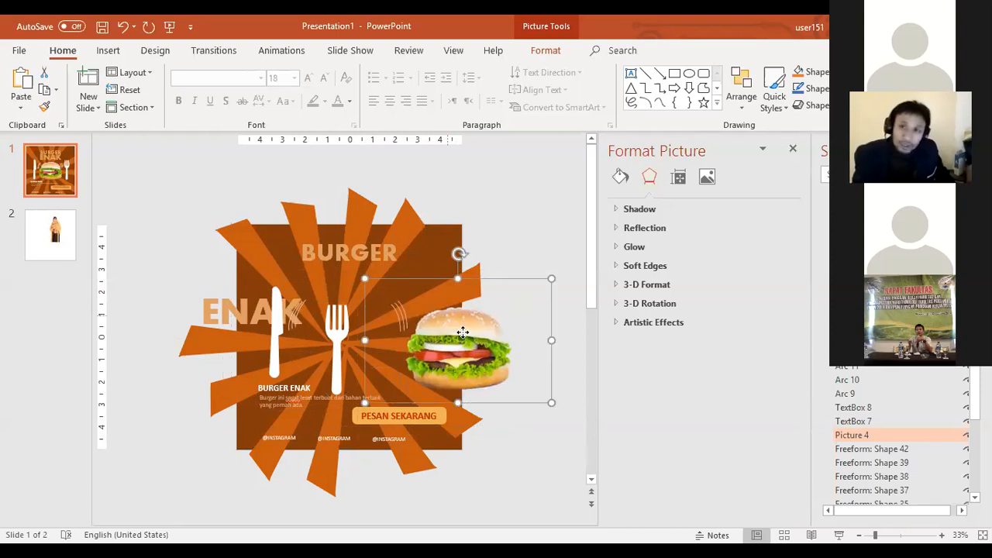
Step: Try to save the burger picture as Picture1 in PNG format in the Pictures folder, declining to replace the existing file
left_click(462, 332)
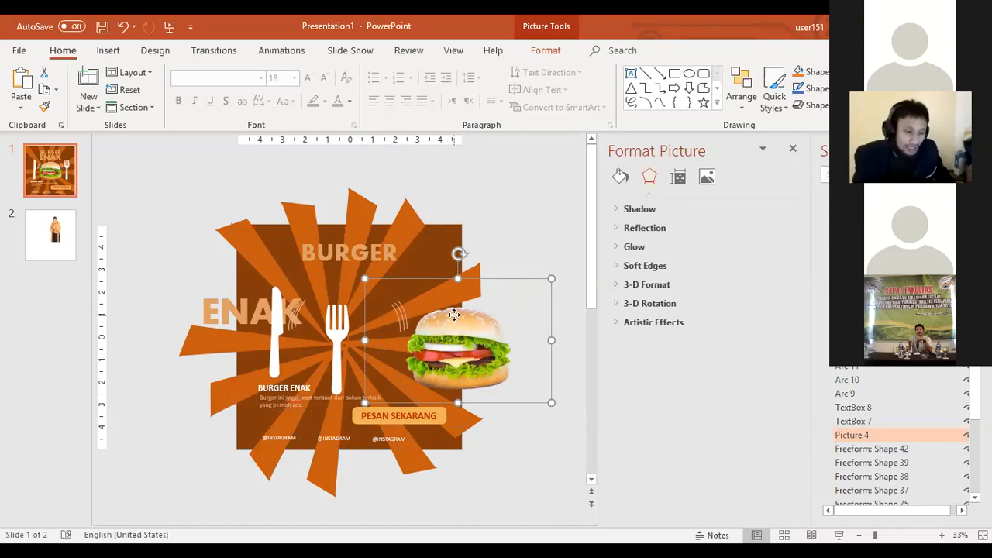
right_click(455, 319)
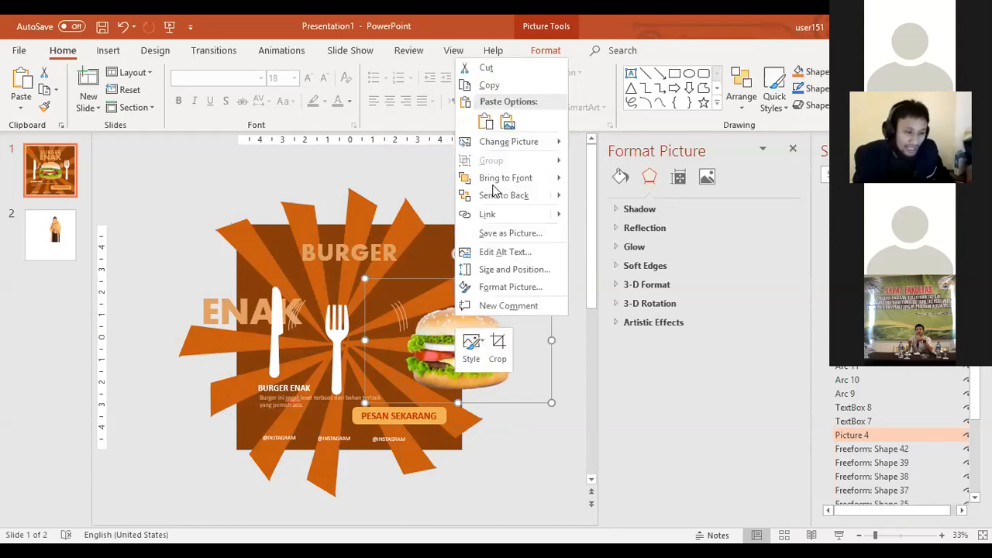
left_click(513, 233)
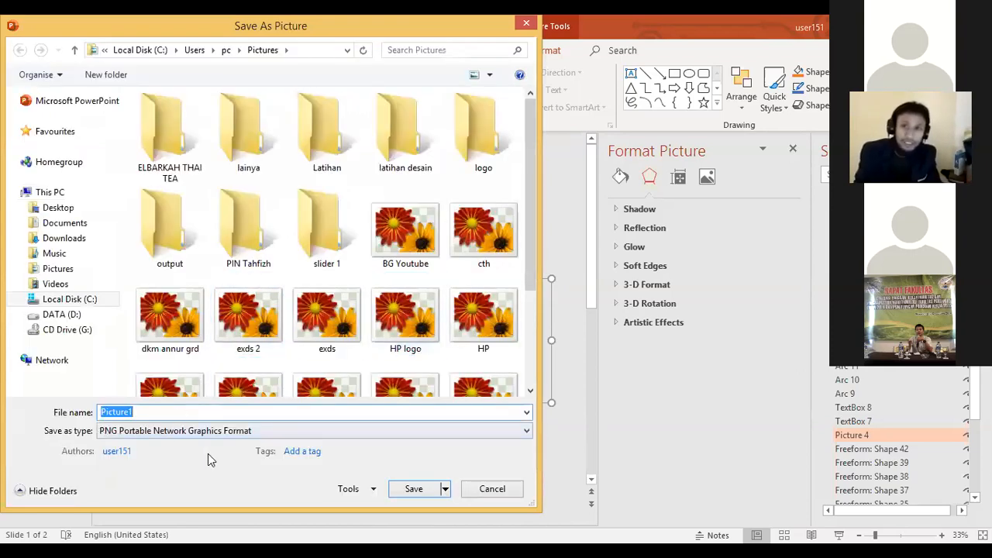
left_click(411, 490)
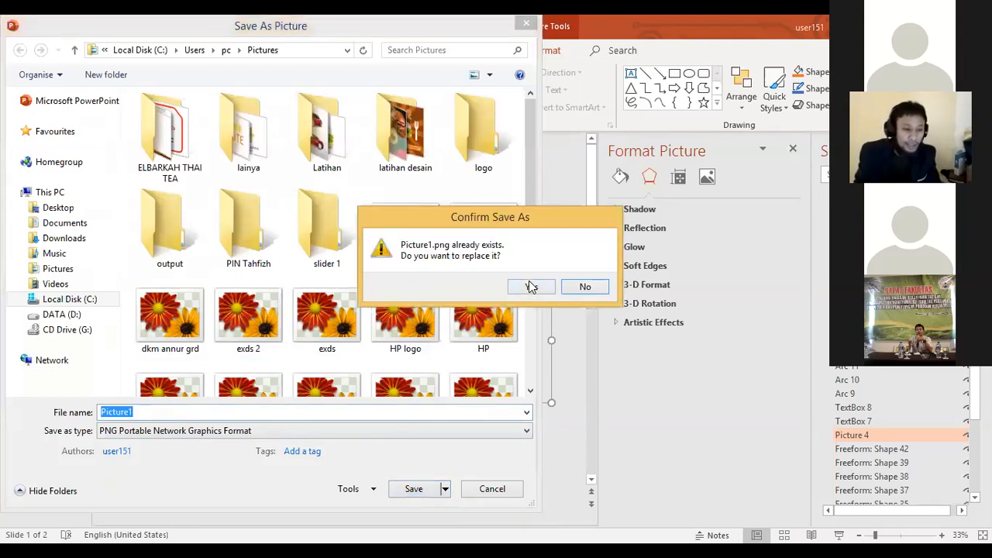
left_click(585, 288)
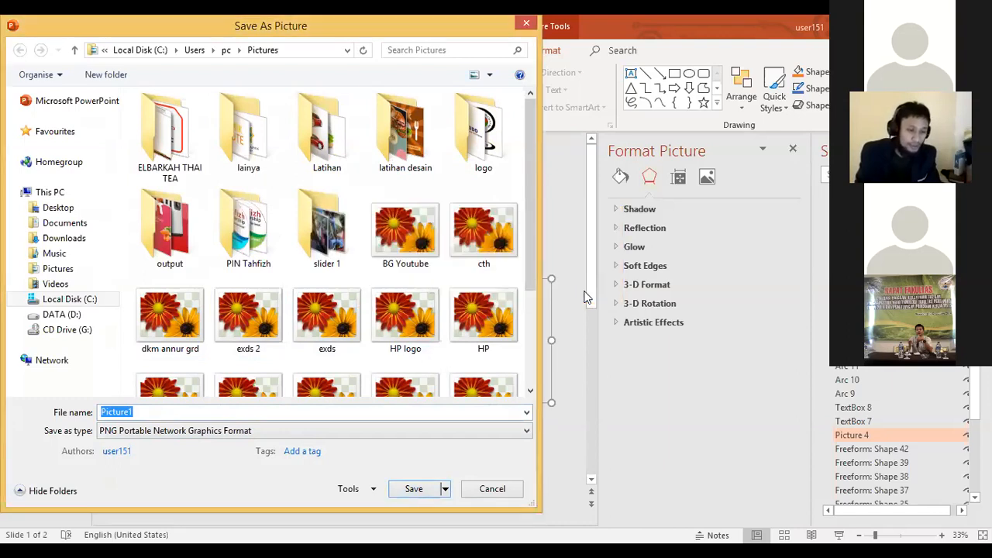
key("Escape")
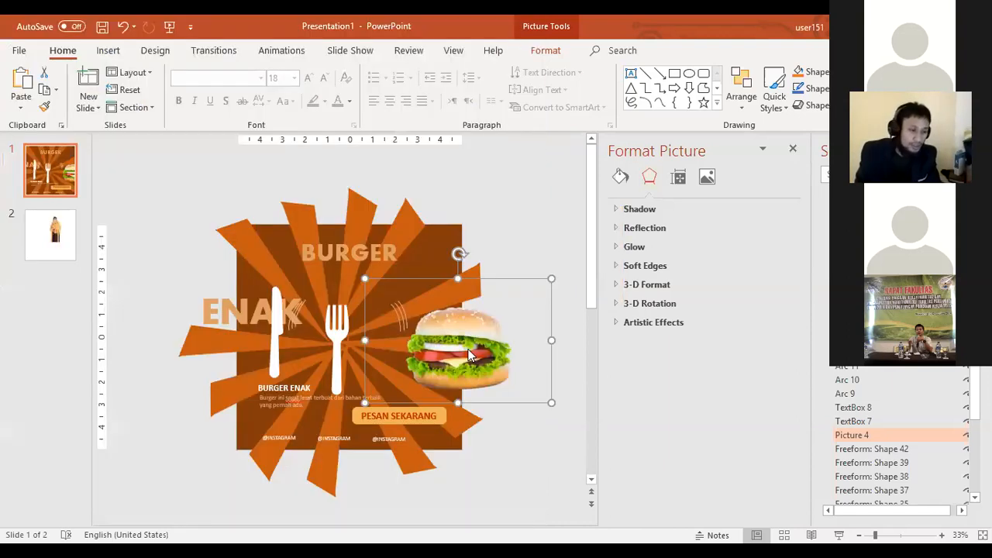
Step: Move the burger picture back to the middle of the slide, over the fork
left_click(166, 193)
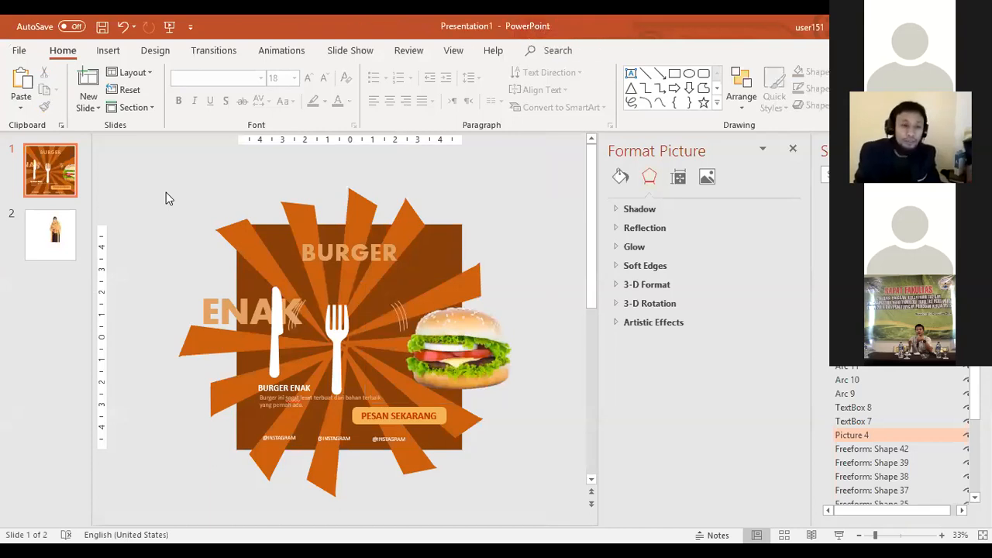
left_click(457, 335)
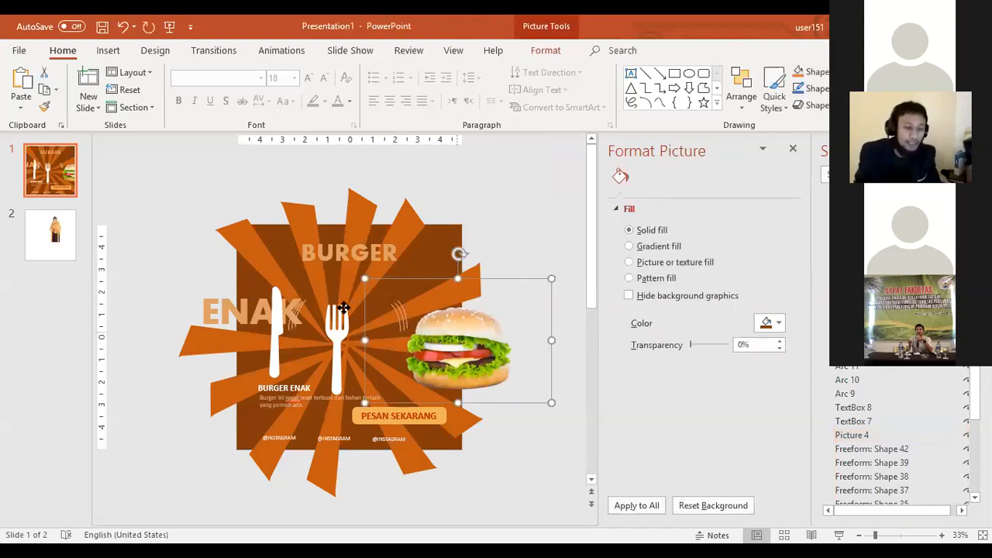
left_click_drag(457, 335, 345, 310)
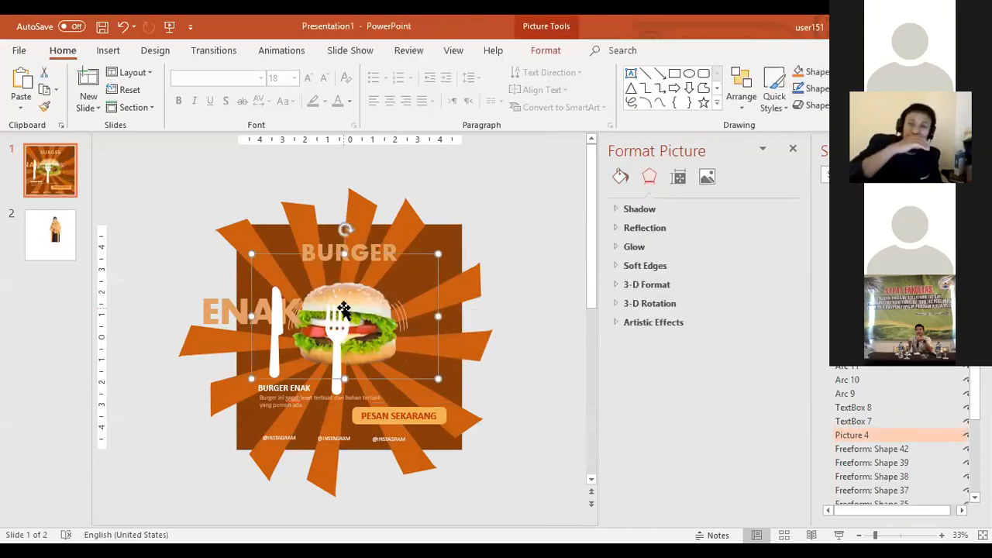
Step: On slide 2, move the cut-out picture of the woman so it overlaps the slide's upper-left corner
left_click(48, 227)
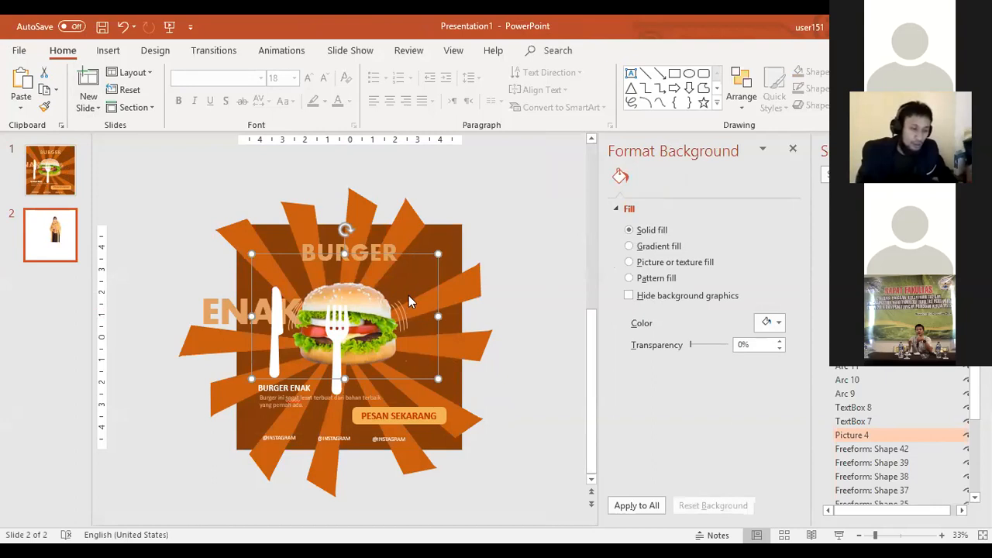
key("ctrl+z")
left_click(375, 304)
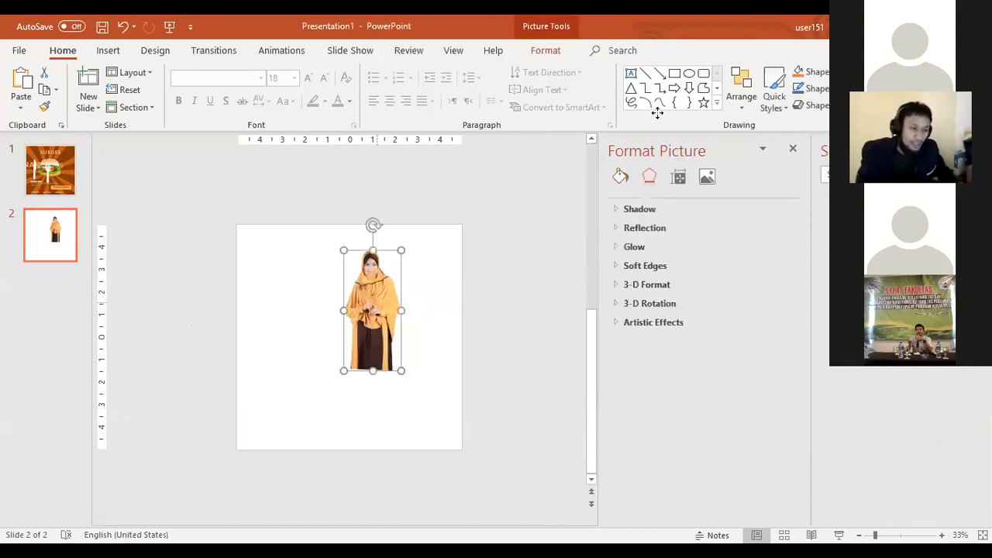
key("ctrl+z")
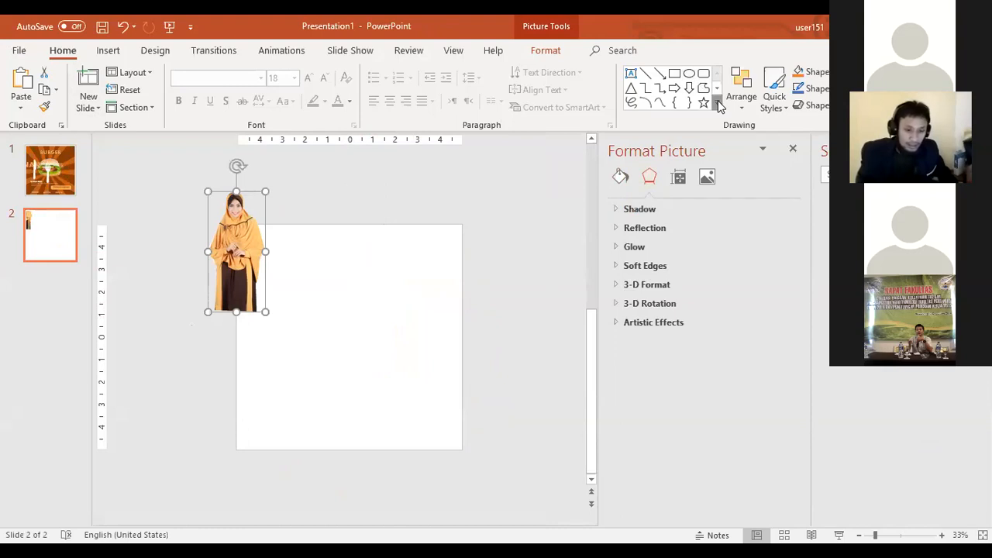
Step: Open the full gallery of shapes available for drawing
left_click(718, 103)
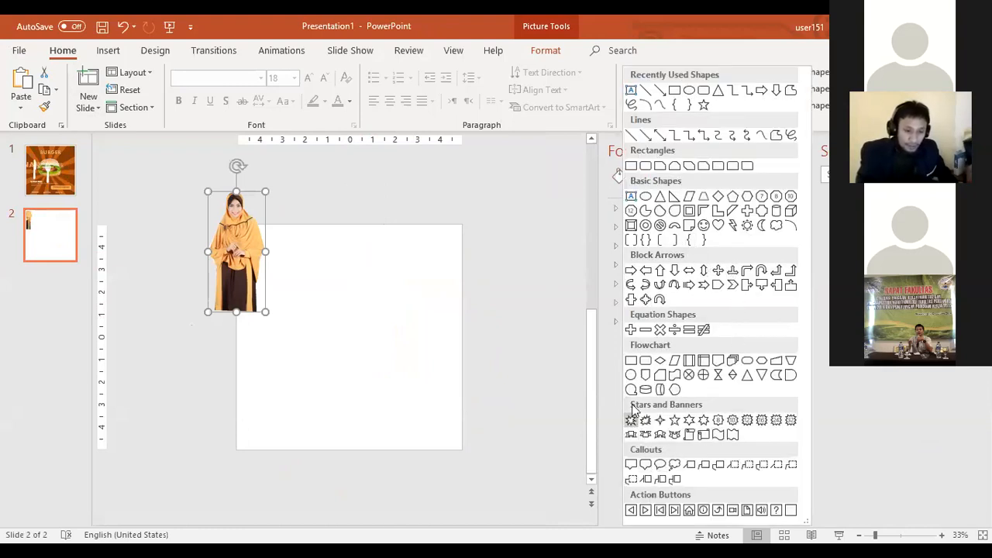